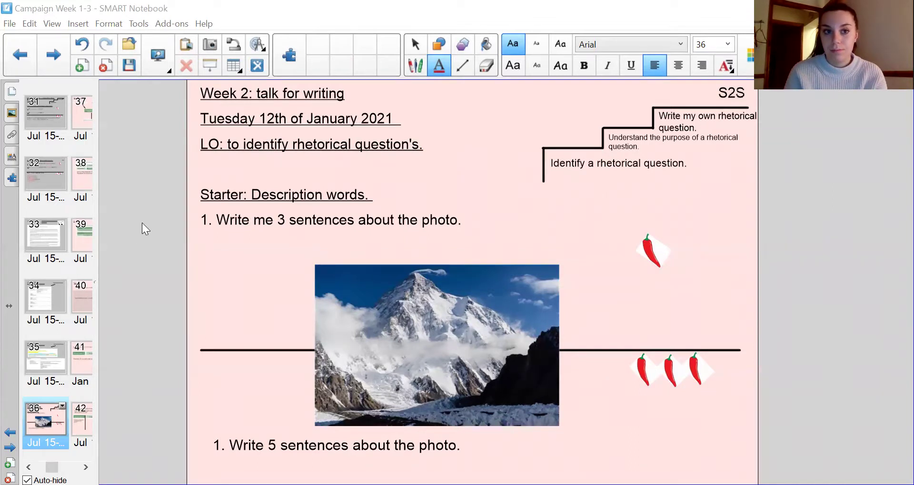
# Scroll down and back up through the Page Sorter thumbnails of the lesson.
pyautogui.scroll(-2, 80, 240)
pyautogui.scroll(2, 79, 240)
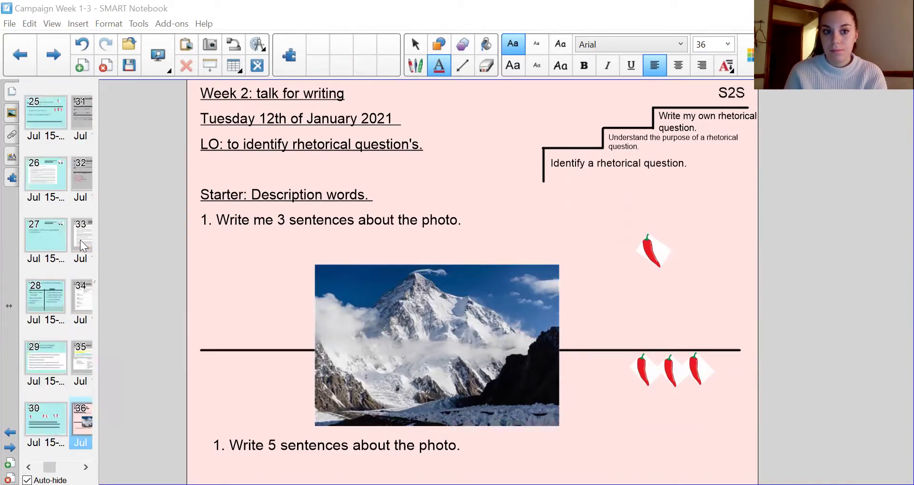
pyautogui.scroll(-1, 80, 240)
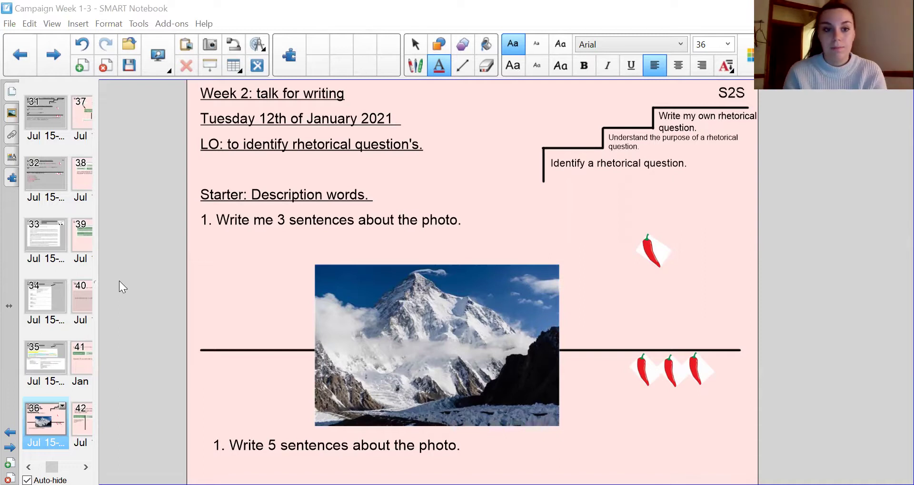
# Advance to the 'Rhetorical question.' definition slide showing its three uses.
pyautogui.press('pagedown')
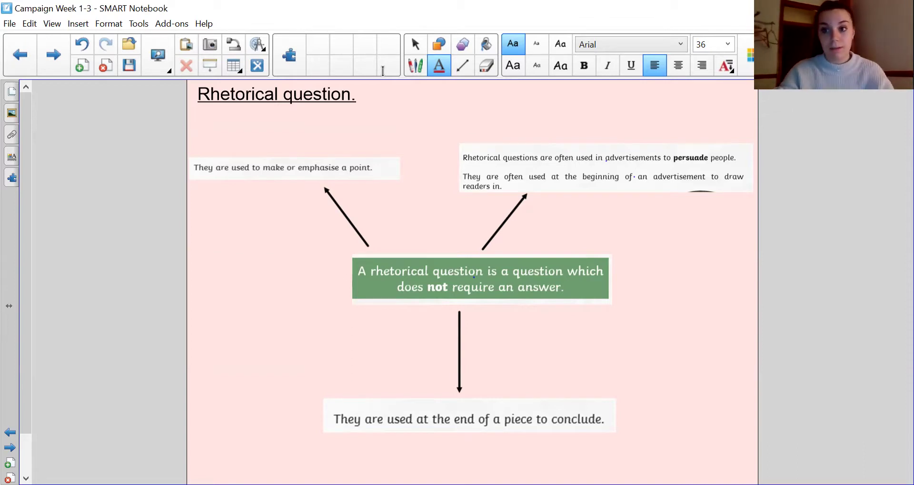
# Advance past the starters page to the 'Us' holiday worked-examples page.
pyautogui.press('pagedown')
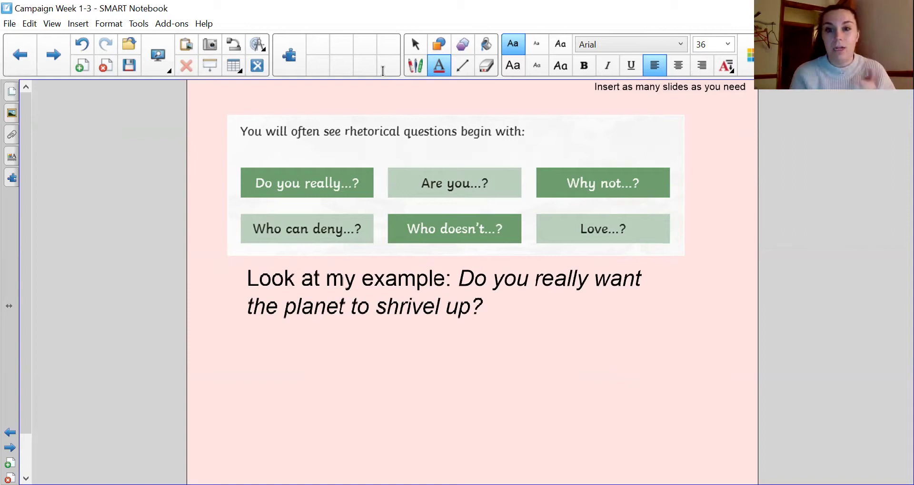
pyautogui.press('pagedown')
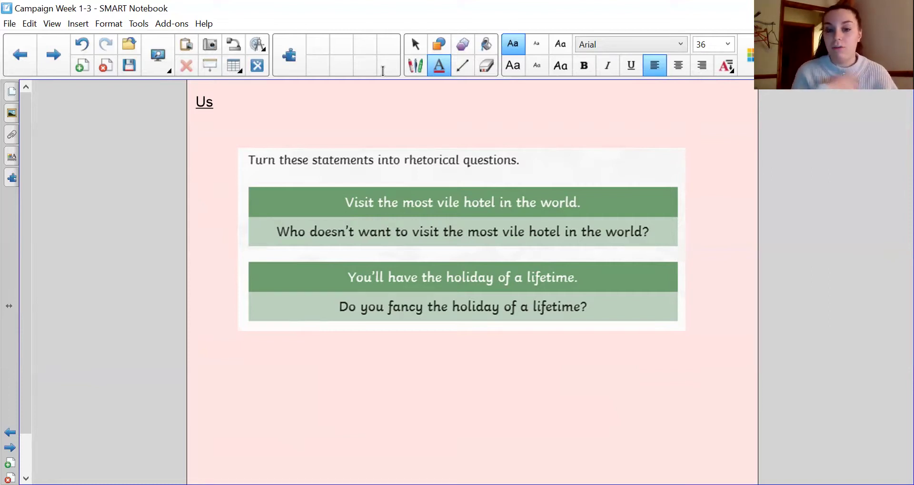
# Reveal the whole YOU page from under the Screen Shade, then advance to the litter prompt page.
pyautogui.press('pagedown')
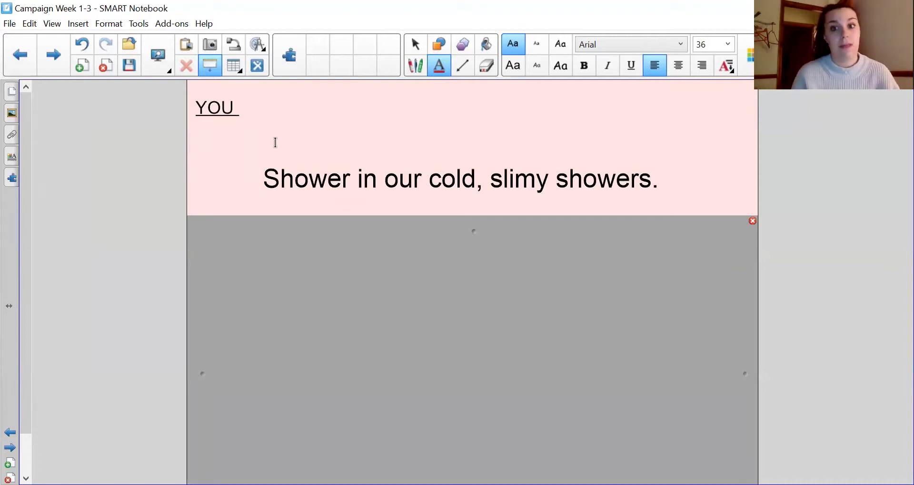
pyautogui.moveTo(410, 253); pyautogui.dragTo(518, 462)
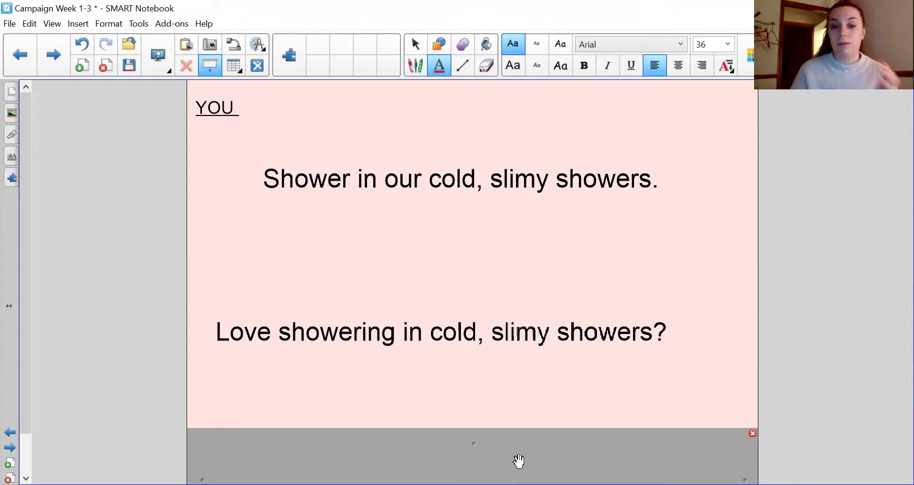
pyautogui.click(463, 442)
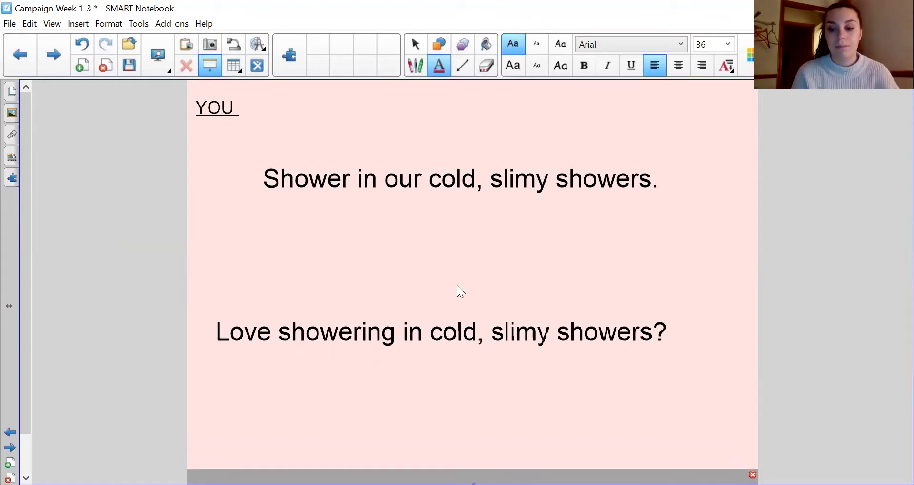
pyautogui.press('pagedown')
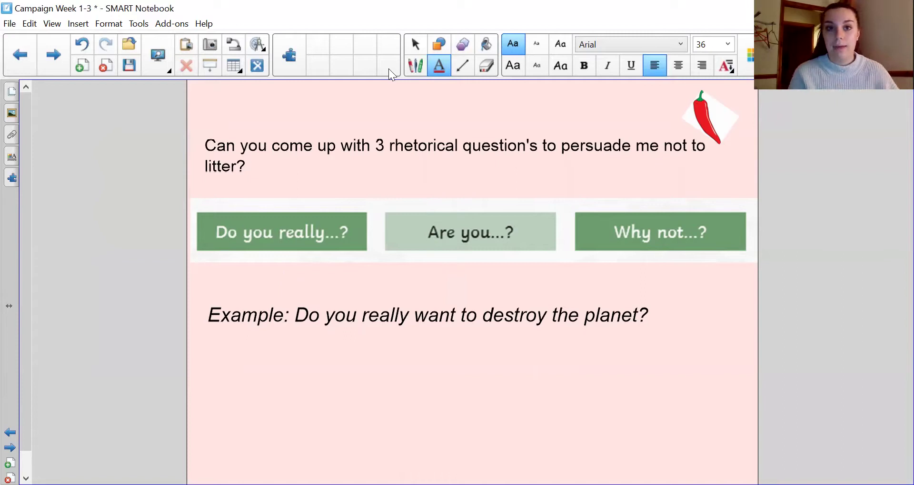
# Draw two vertical column dividers and a horizontal line under the three starters.
pyautogui.click(457, 71)
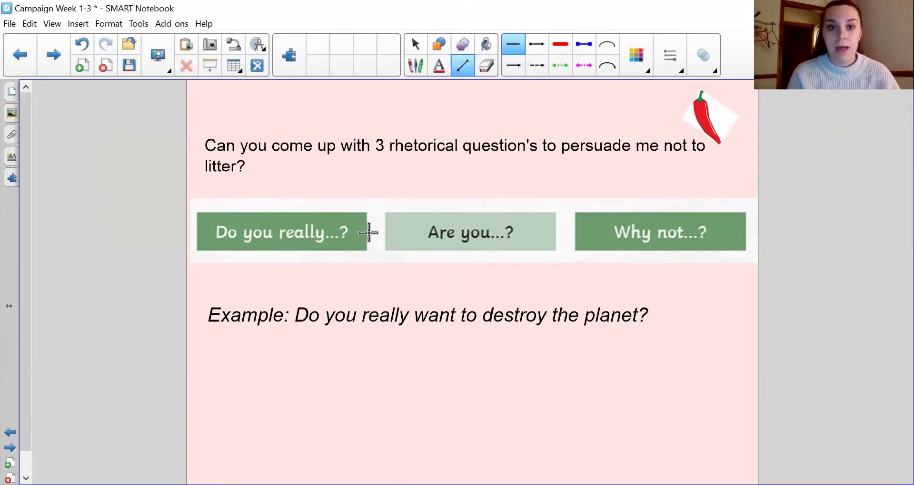
pyautogui.moveTo(375, 206); pyautogui.dragTo(375, 461)
pyautogui.moveTo(570, 194)
pyautogui.mouseDown()
pyautogui.moveTo(581, 352)
pyautogui.moveTo(571, 457)
pyautogui.mouseUp()
pyautogui.moveTo(195, 264); pyautogui.dragTo(745, 263)
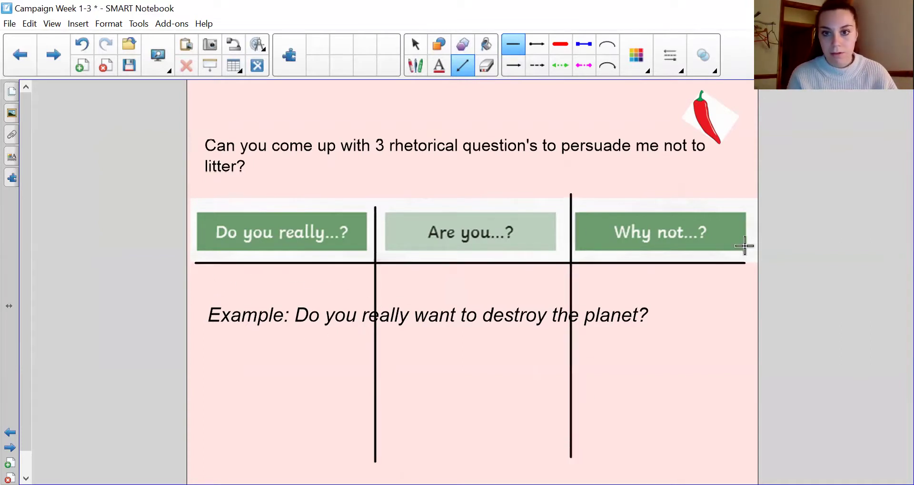
pyautogui.press('Escape')
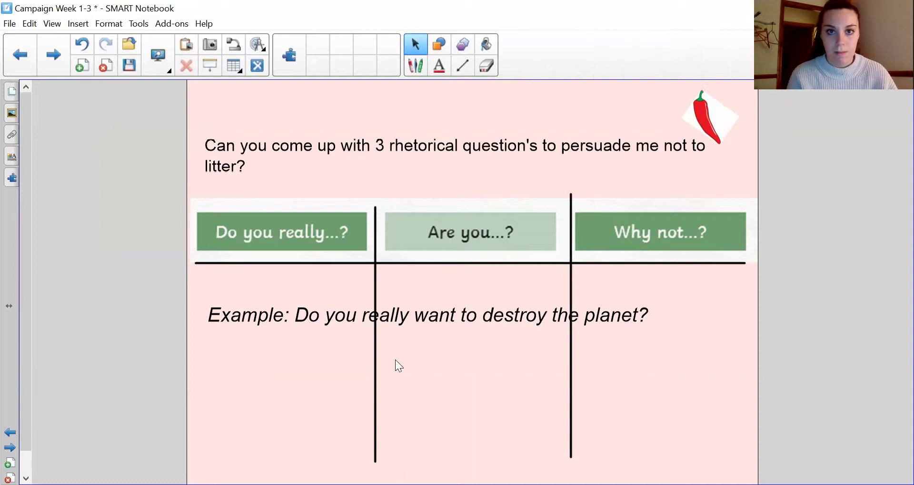
# Reposition the litter question and example sentence, deleting 'Example:' from the sentence.
pyautogui.moveTo(420, 313); pyautogui.dragTo(493, 177)
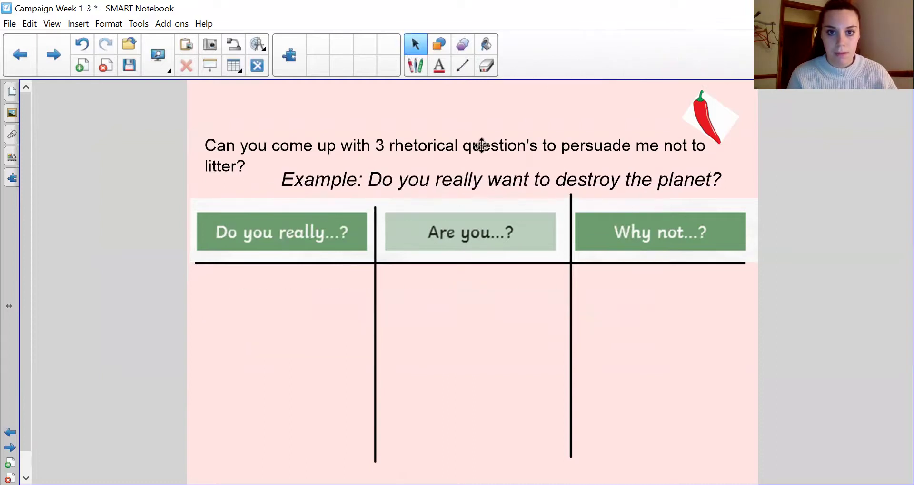
pyautogui.moveTo(481, 143); pyautogui.dragTo(466, 95)
pyautogui.moveTo(481, 180); pyautogui.dragTo(440, 181)
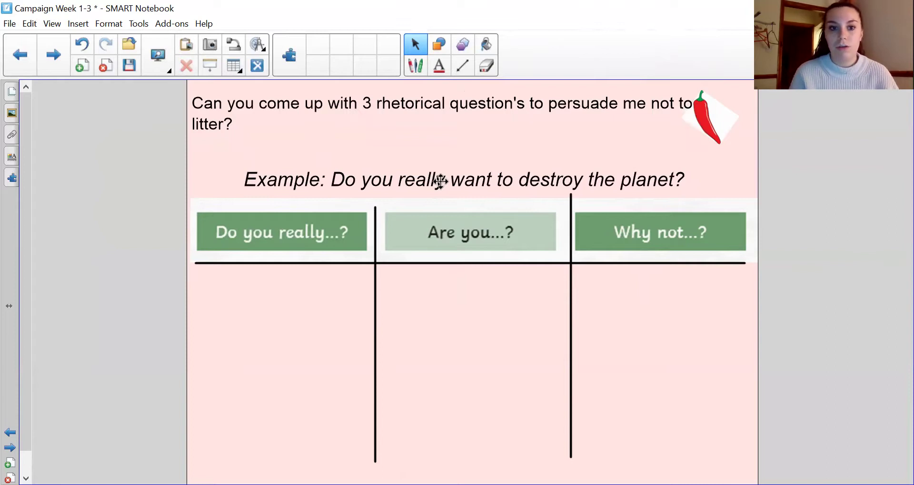
pyautogui.doubleClick(331, 179)
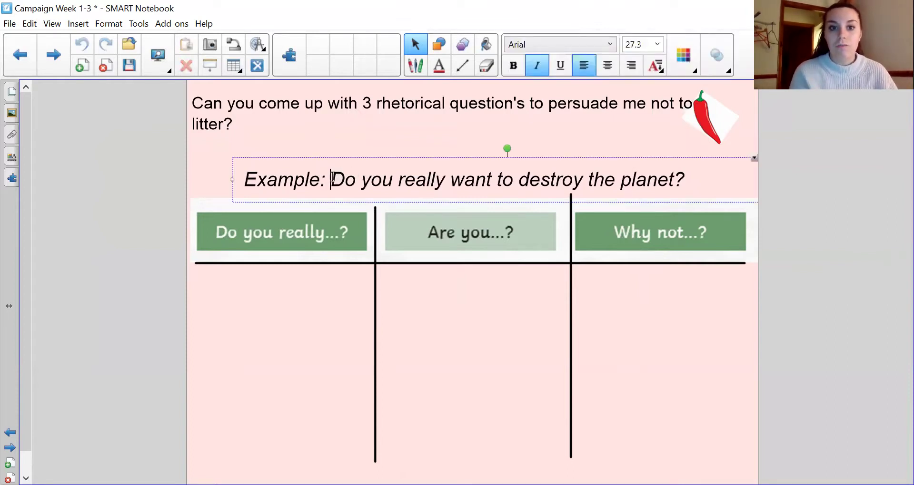
pyautogui.press('BackSpace')
pyautogui.press('BackSpace')
pyautogui.press('BackSpace')
pyautogui.press('BackSpace')
pyautogui.press('BackSpace')
pyautogui.press('BackSpace')
pyautogui.press('BackSpace')
pyautogui.press('BackSpace')
pyautogui.press('BackSpace')
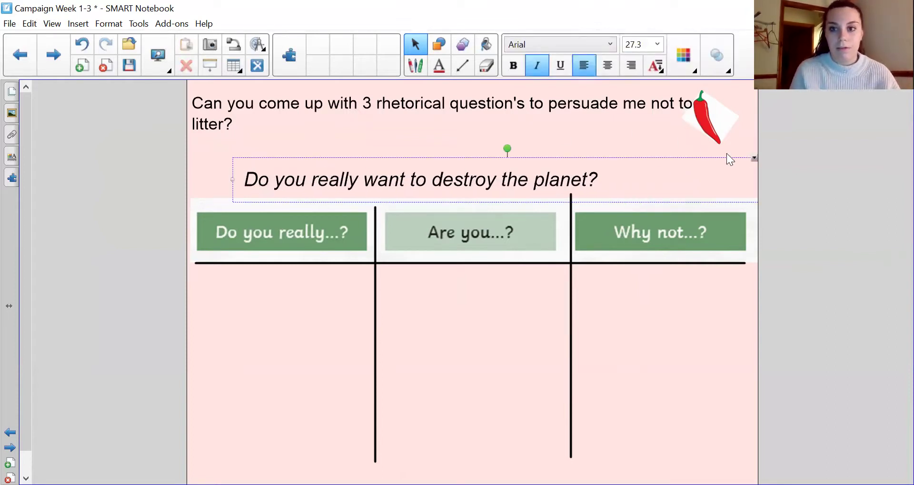
pyautogui.click(696, 156)
# Move the planet question into the first column and narrow it to fit.
pyautogui.moveTo(552, 175); pyautogui.dragTo(517, 287)
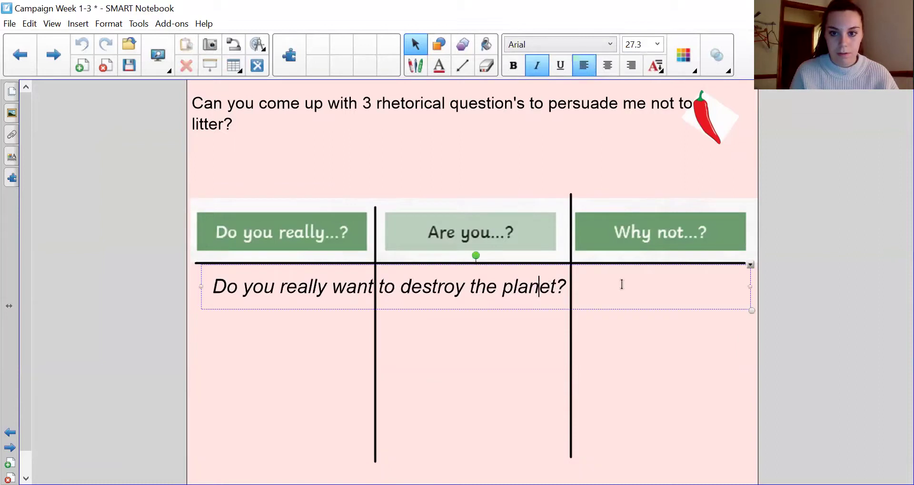
pyautogui.moveTo(750, 285); pyautogui.dragTo(338, 337)
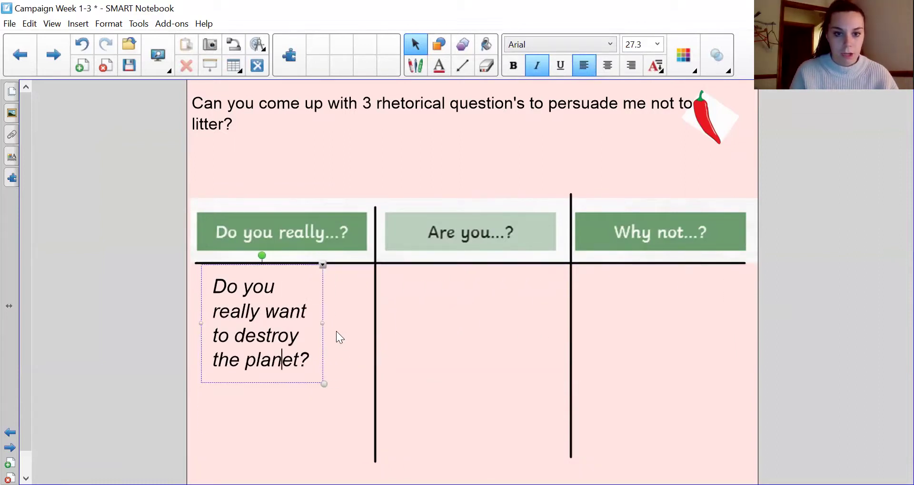
pyautogui.click(340, 332)
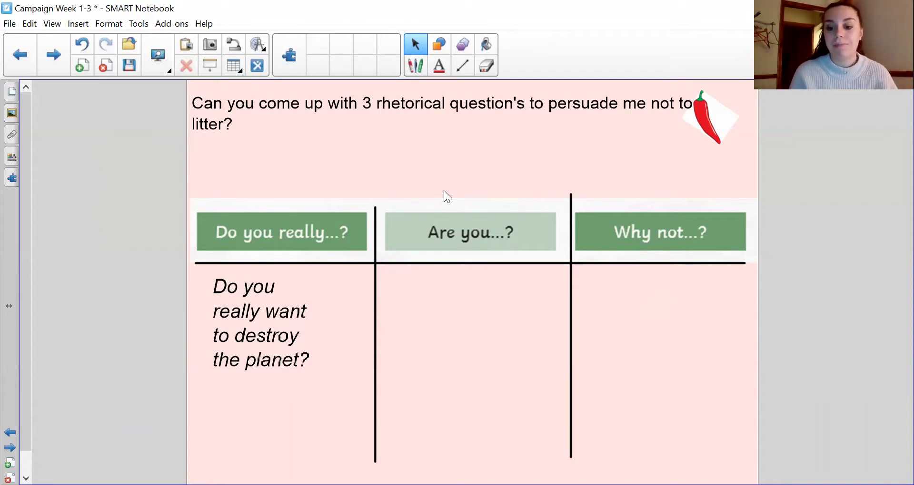
# Go to the three-chilli slide asking for 6 rhetorical questions to stop littering.
pyautogui.press('pagedown')
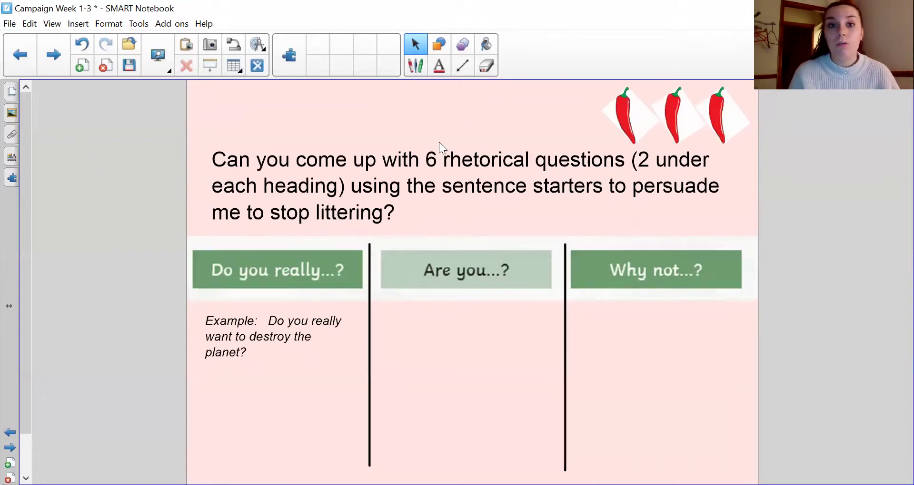
# Rule a full-width straight line across the table under the three starter headings.
pyautogui.click(460, 67)
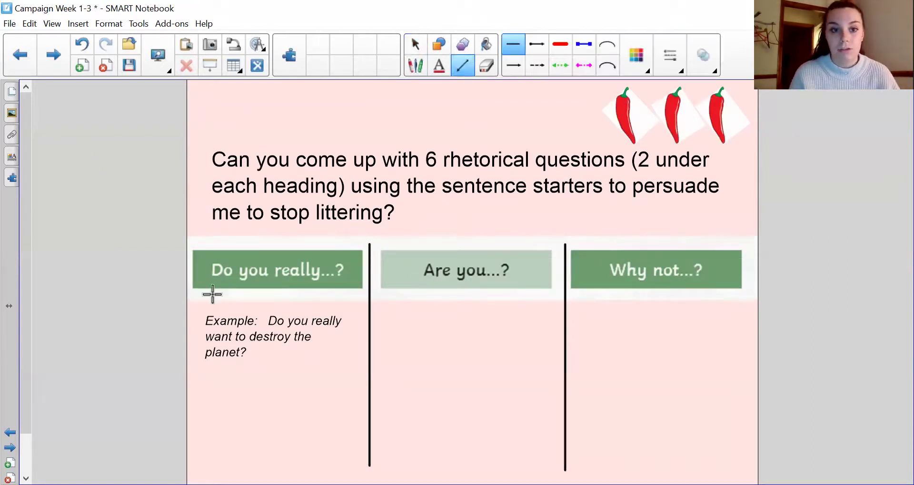
pyautogui.moveTo(198, 299); pyautogui.dragTo(756, 301)
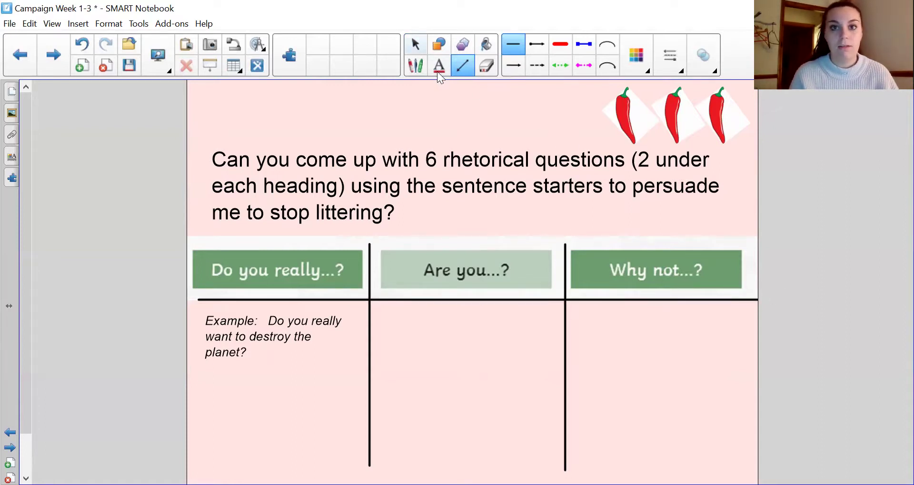
pyautogui.press('Escape')
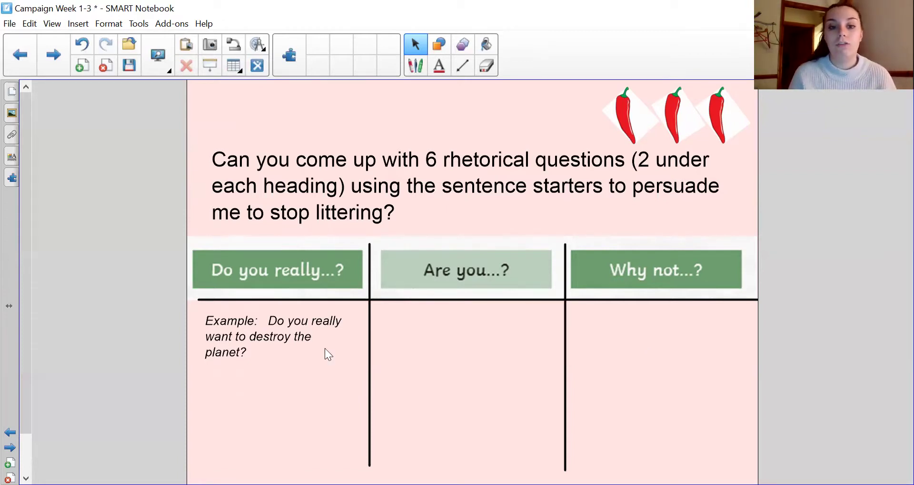
# Change 'the planet' in the example to 'our wonderful, spherical planet'.
pyautogui.click(307, 338)
pyautogui.press('BackSpace')
pyautogui.press('BackSpace')
pyautogui.press('BackSpace')
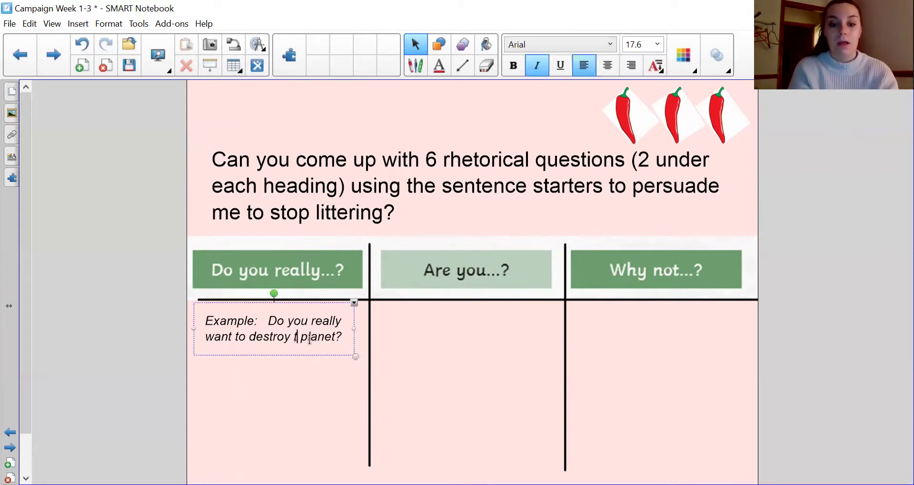
pyautogui.write('our be')
pyautogui.write('autiful')
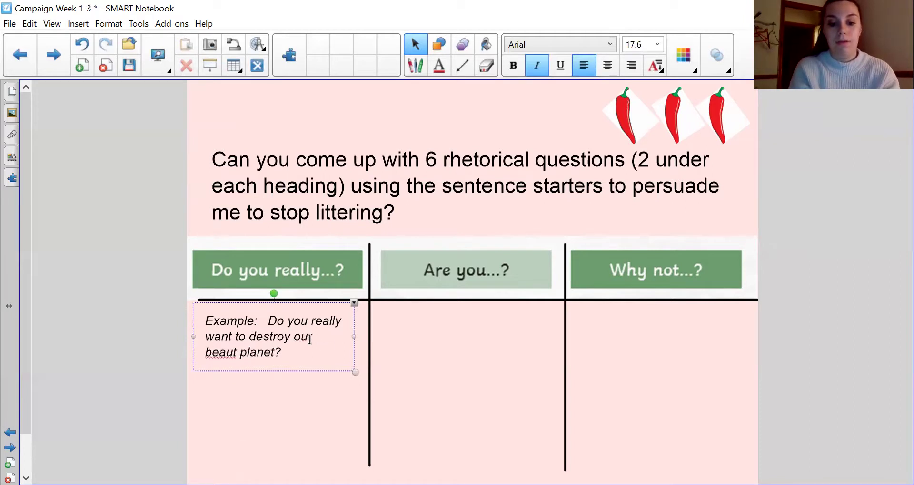
pyautogui.write(', green')
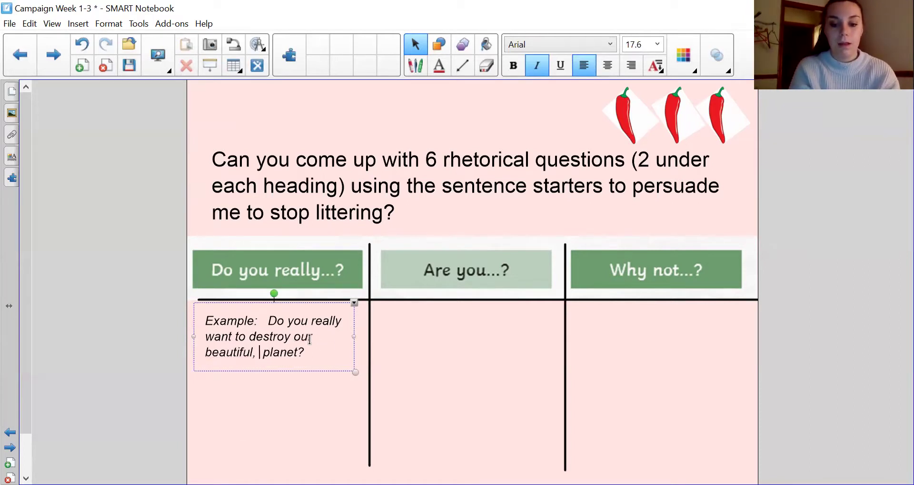
pyautogui.press('BackSpace')
pyautogui.press('BackSpace')
pyautogui.press('BackSpace')
pyautogui.press('BackSpace')
pyautogui.press('BackSpace')
pyautogui.press('BackSpace')
pyautogui.press('BackSpace')
pyautogui.press('BackSpace')
pyautogui.press('BackSpace')
pyautogui.press('BackSpace')
pyautogui.press('BackSpace')
pyautogui.press('BackSpace')
pyautogui.press('BackSpace')
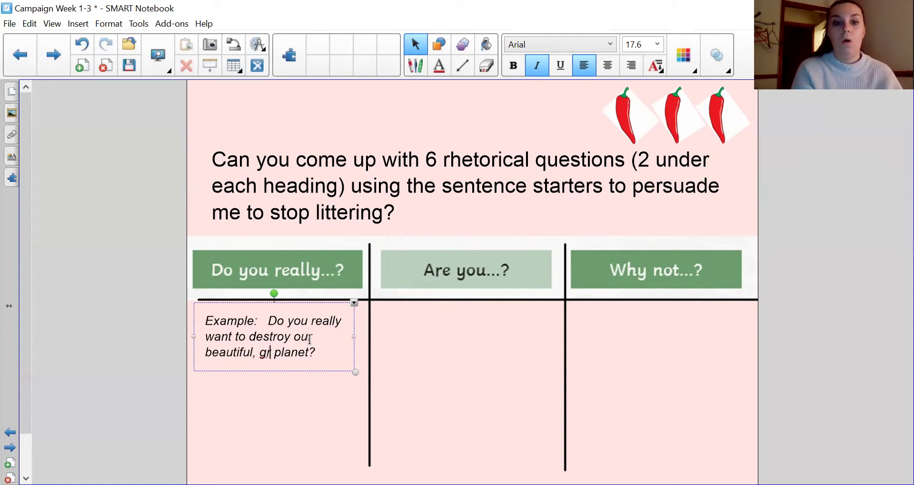
pyautogui.press('BackSpace')
pyautogui.press('BackSpace')
pyautogui.press('BackSpace')
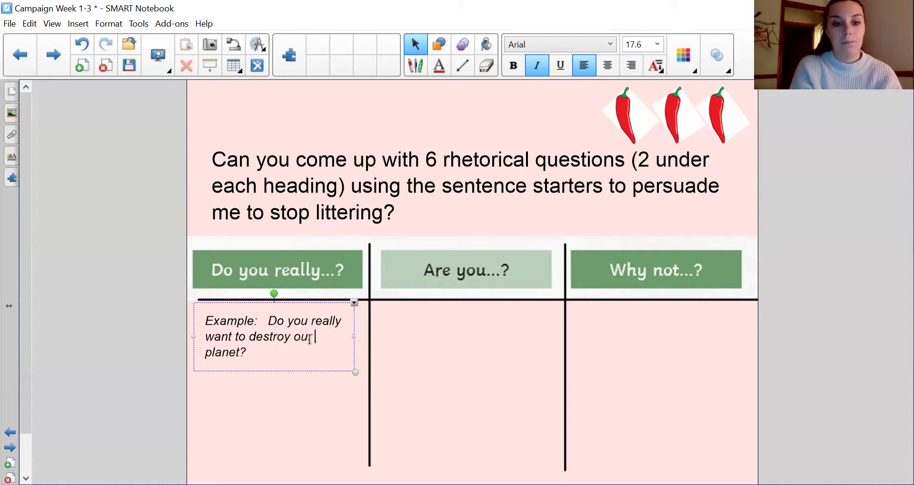
pyautogui.write('wonderful')
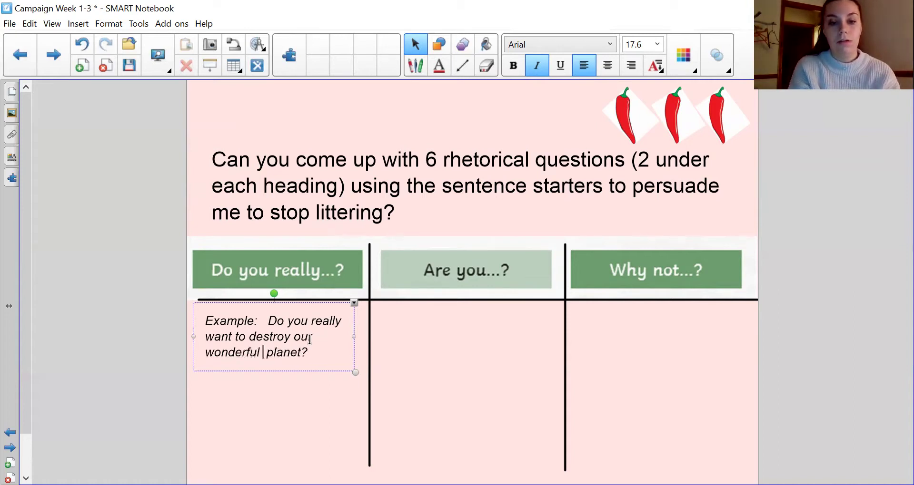
pyautogui.press('BackSpace')
pyautogui.write(', ')
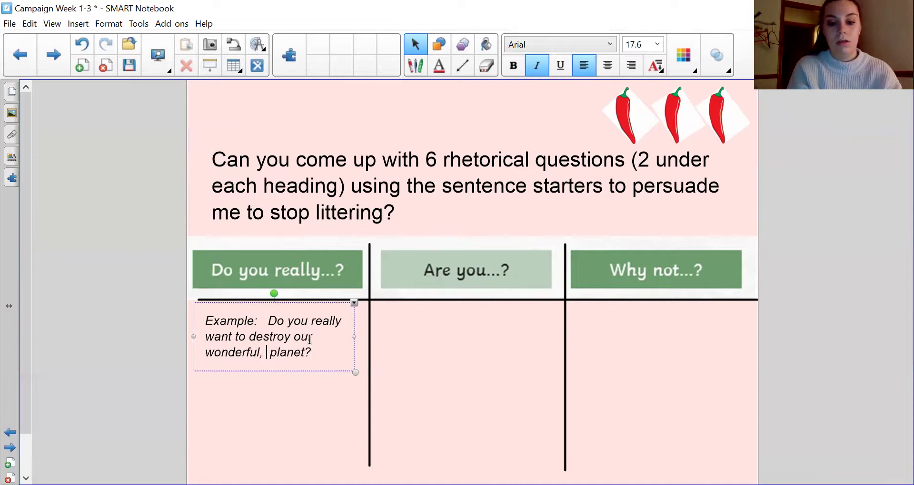
pyautogui.write('spherical')
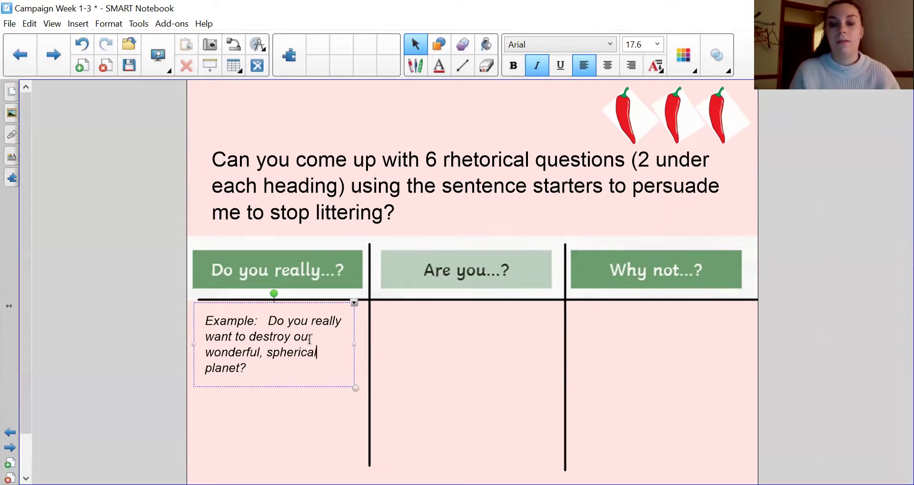
pyautogui.click(449, 408)
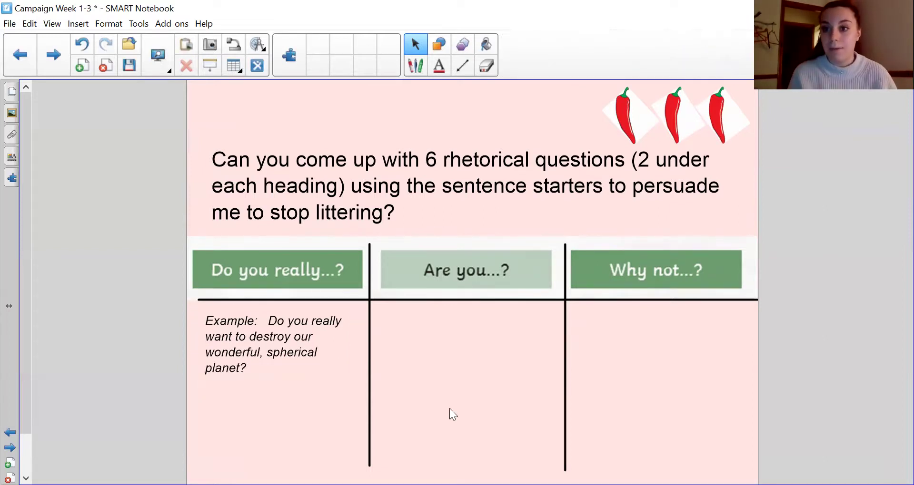